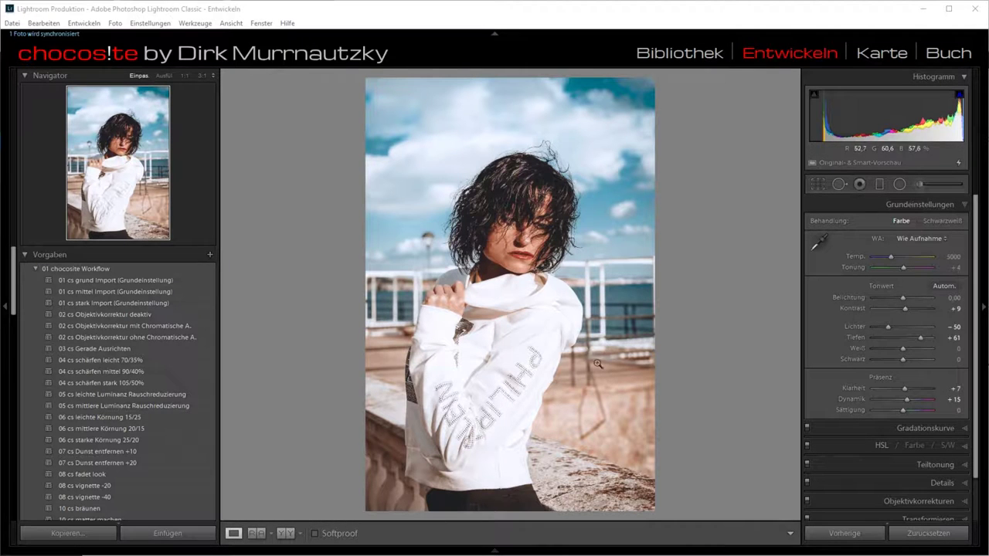
# - Reset the portrait so Kontrast, Lichter, Tiefen, Klarheit and Dynamik all return to 0
pyautogui.click(919, 538)
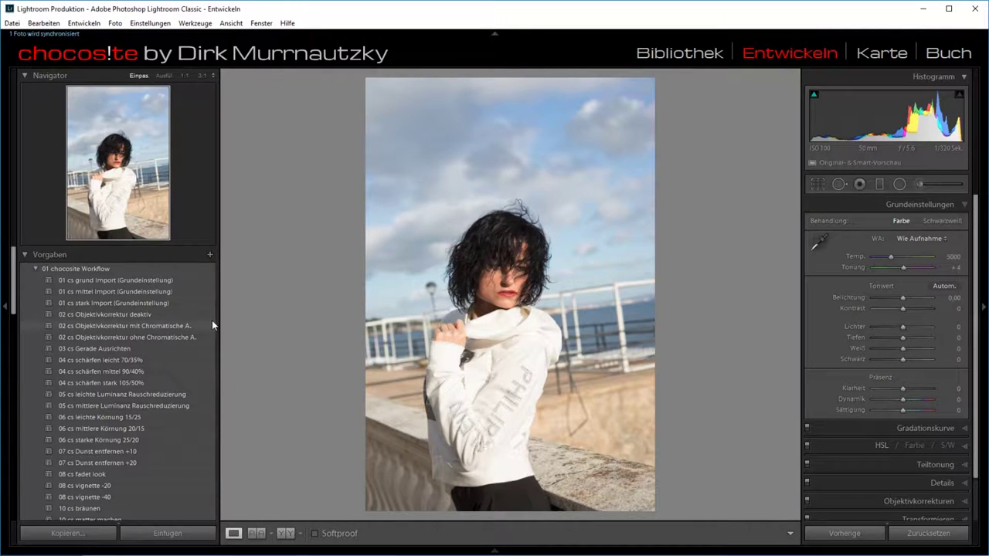
# - Apply the '02 cs Objektivkorrektur mit Chromatische A.' preset, then straighten to 6.62° and tighten the crop
pyautogui.click(157, 326)
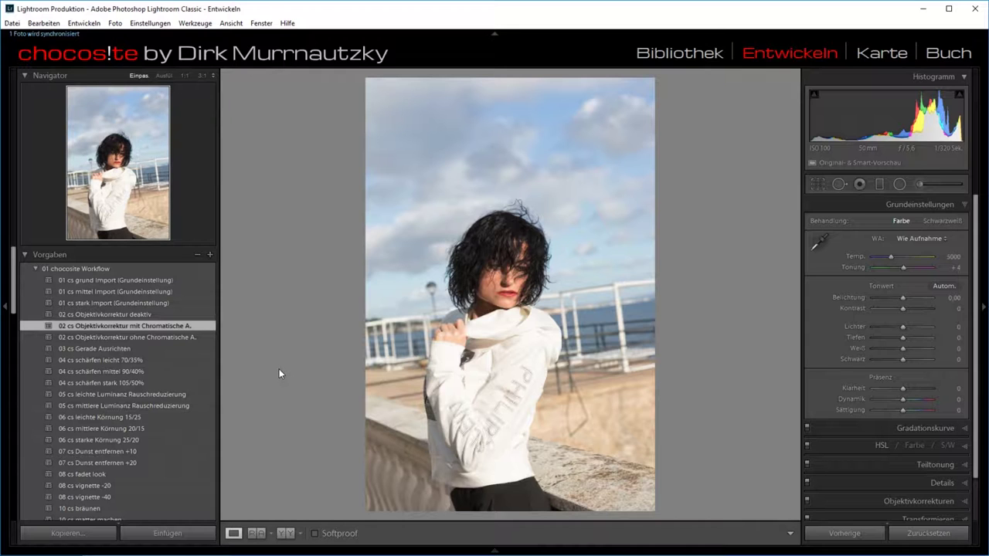
pyautogui.click(813, 182)
pyautogui.moveTo(695, 159)
pyautogui.mouseDown()
pyautogui.moveTo(708, 179)
pyautogui.moveTo(691, 184)
pyautogui.mouseUp()
pyautogui.moveTo(547, 288); pyautogui.dragTo(570, 266)
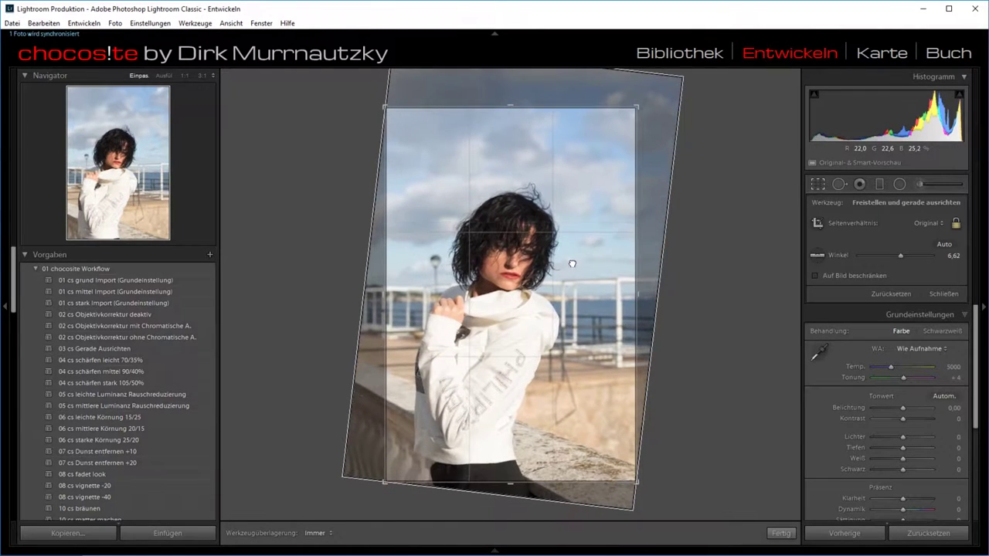
pyautogui.moveTo(639, 107); pyautogui.dragTo(627, 115)
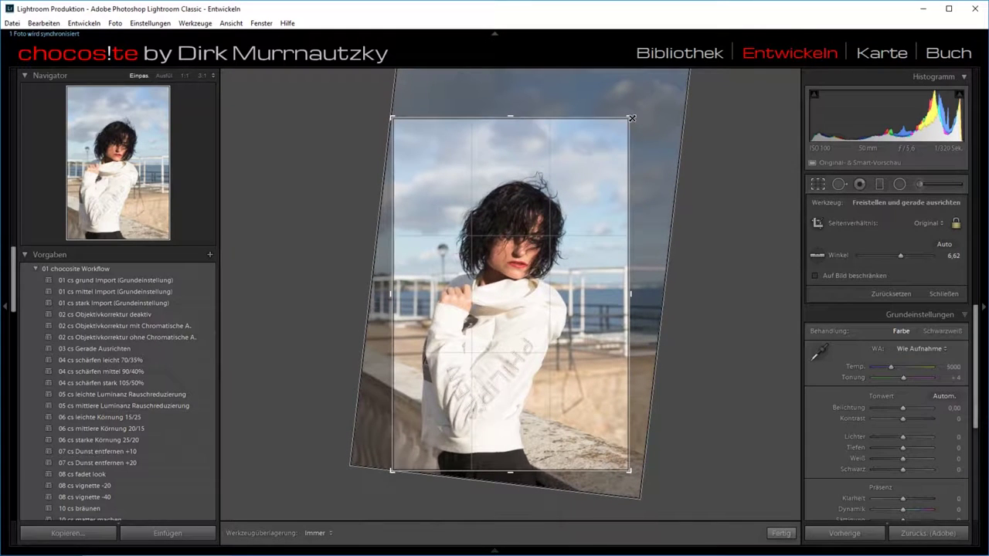
pyautogui.press('Return')
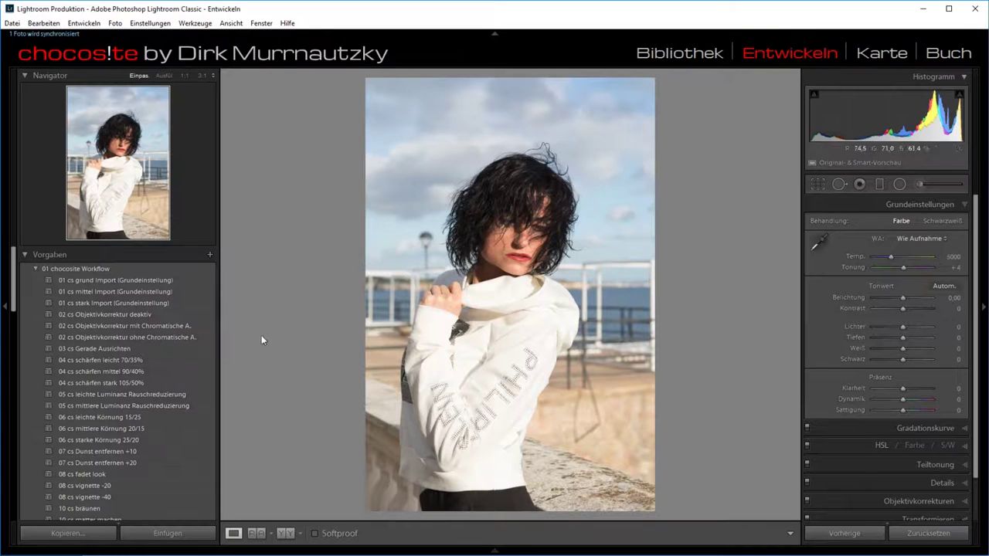
# - Apply the 'summer II matt' preset from the '02 chocosite Mallorca Look' folder
pyautogui.click(36, 268)
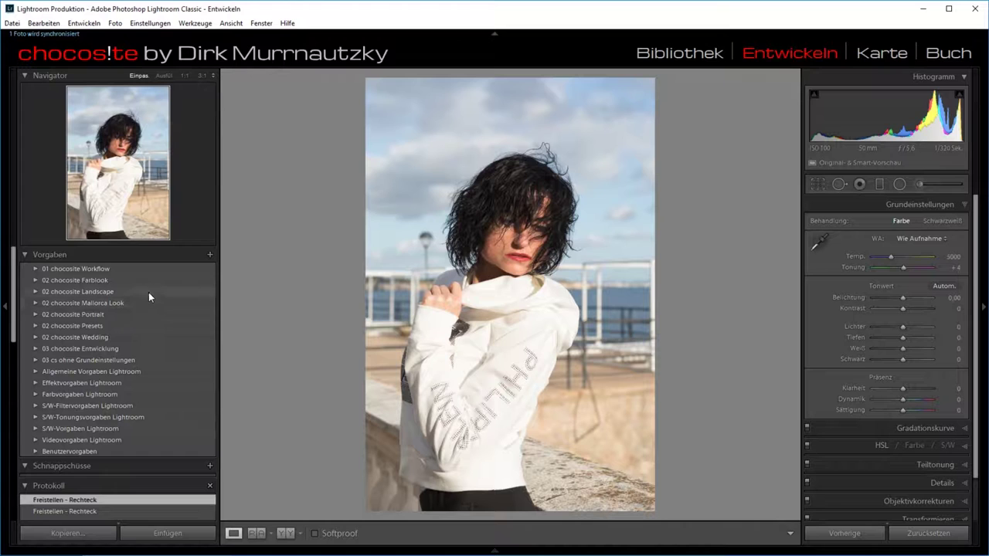
pyautogui.click(36, 303)
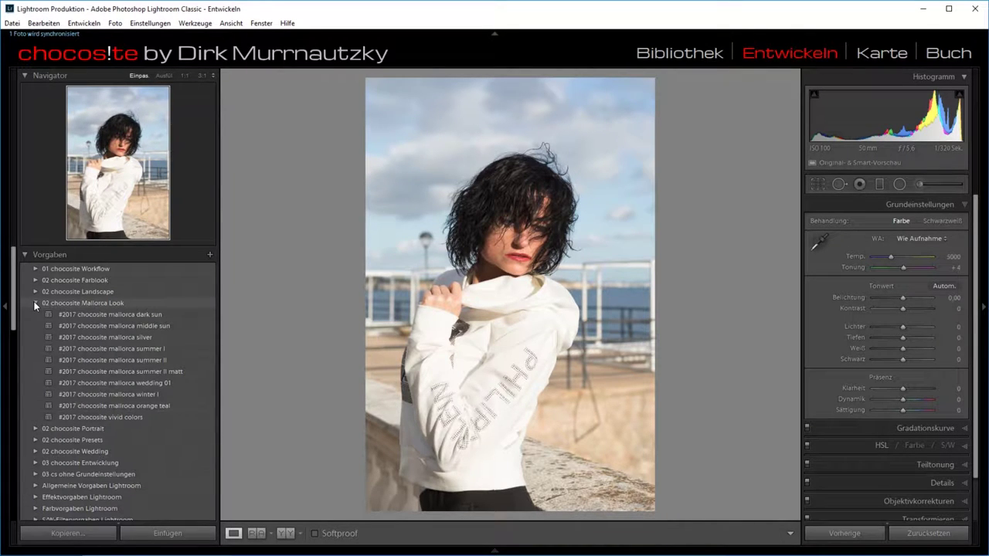
pyautogui.click(134, 374)
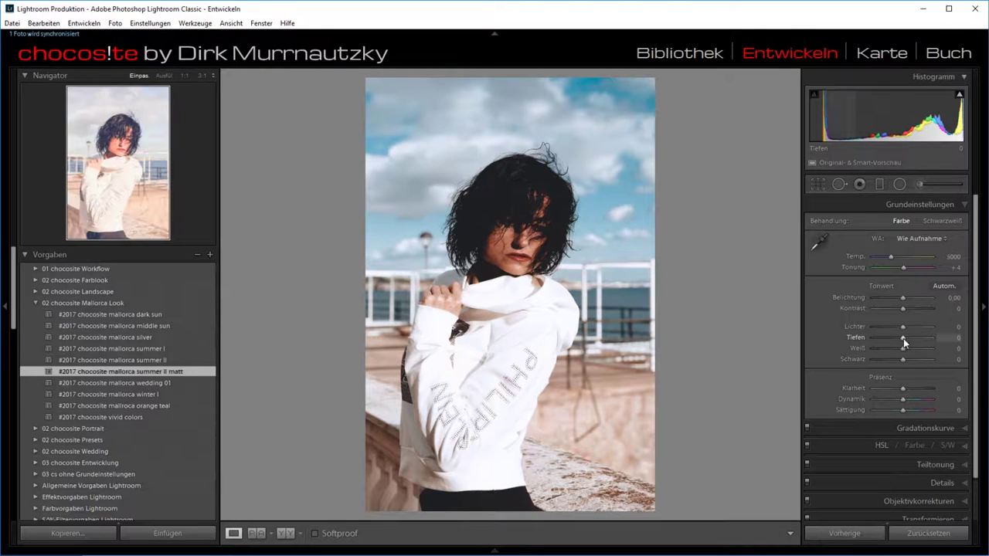
# - Set Tiefen to +50, Kontrast +7, Klarheit +7 and Dynamik +15
pyautogui.moveTo(904, 342); pyautogui.dragTo(920, 344)
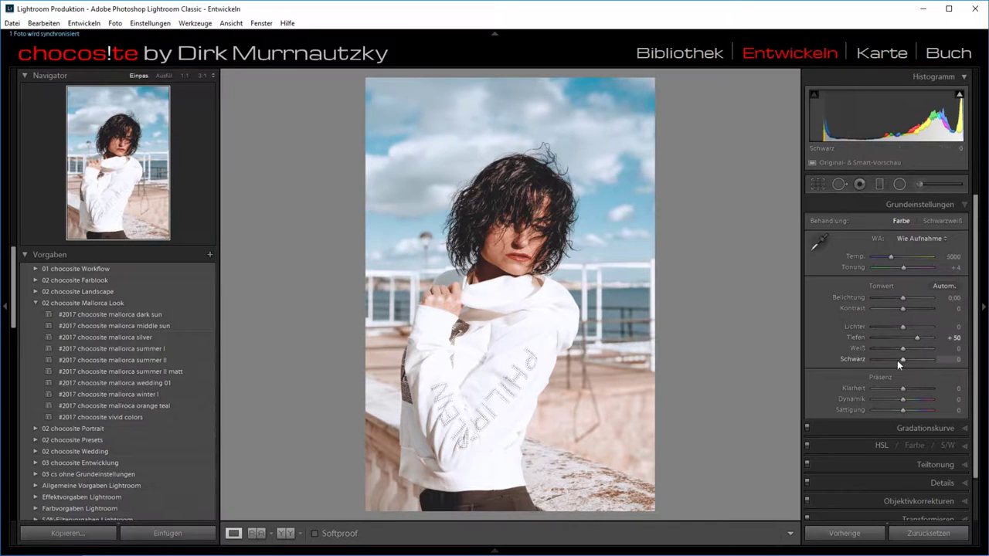
pyautogui.moveTo(904, 310); pyautogui.dragTo(906, 309)
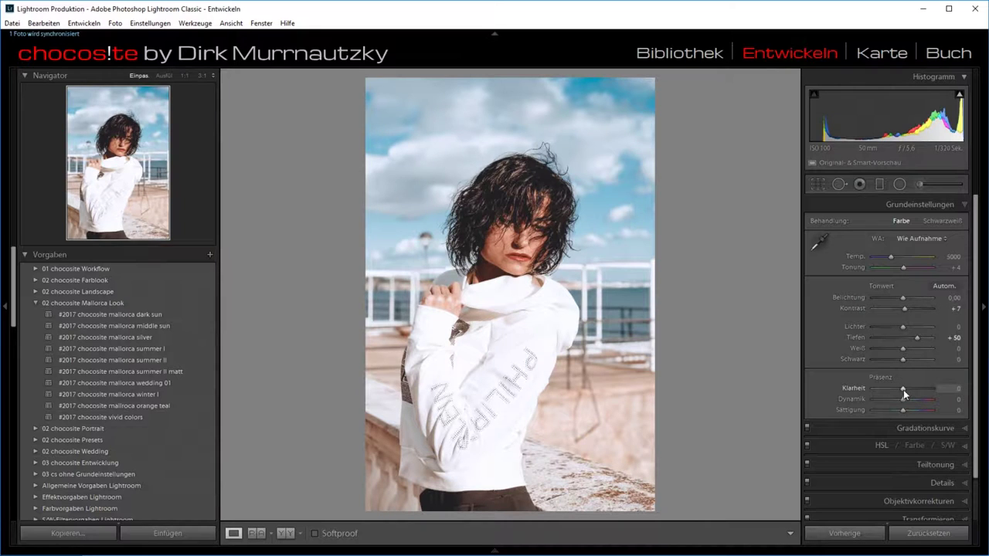
pyautogui.moveTo(904, 389); pyautogui.dragTo(909, 405)
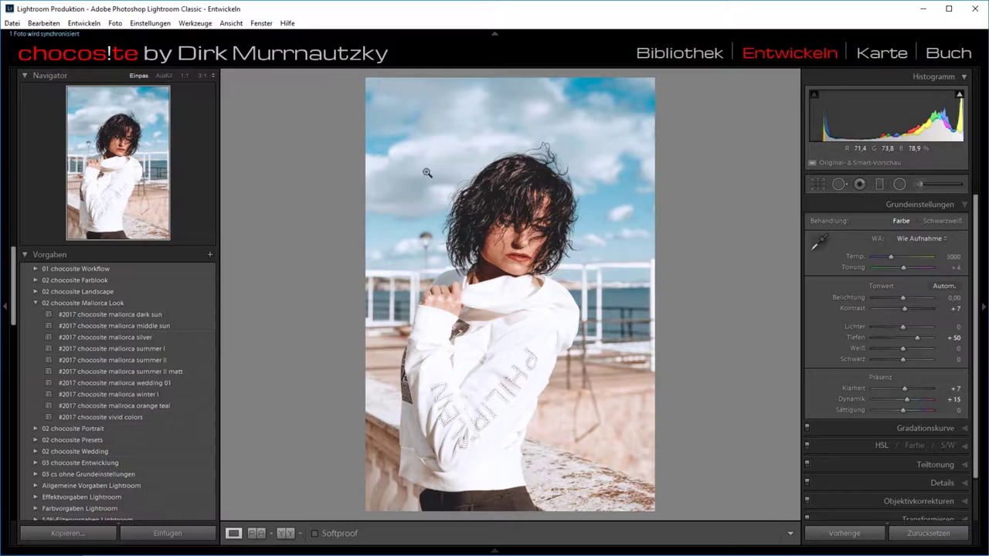
# - Try lowering brush highlights, then reset them to 0 and close the Adjustment Brush
pyautogui.click(920, 184)
pyautogui.moveTo(901, 285); pyautogui.dragTo(891, 285)
pyautogui.doubleClick(889, 284)
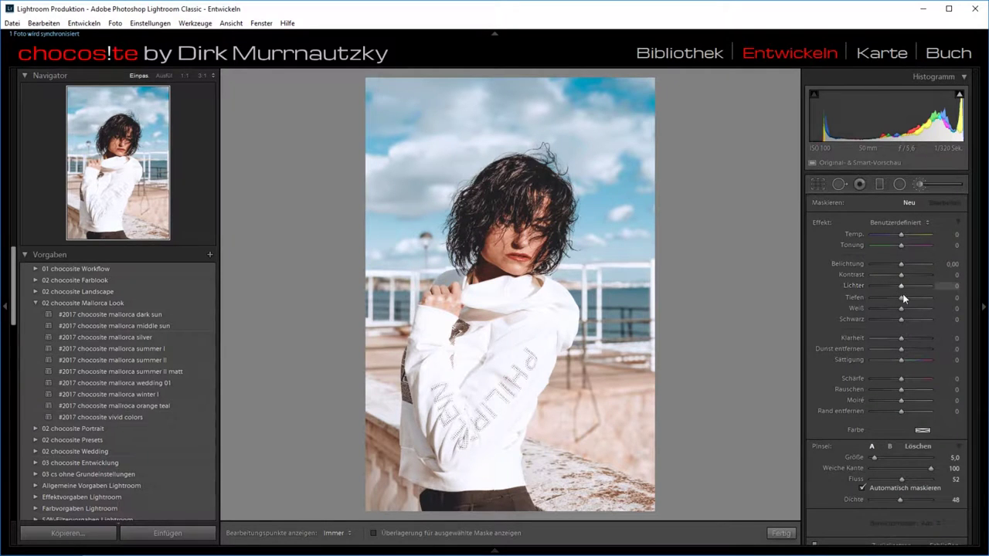
pyautogui.click(919, 186)
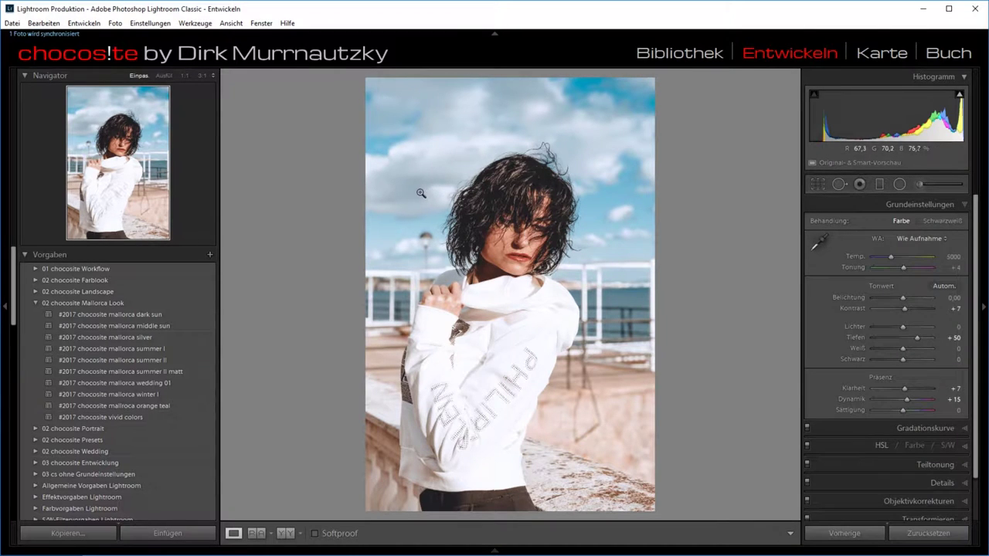
# - Paint an Adjustment Brush mask over the sky with a larger brush
pyautogui.click(917, 185)
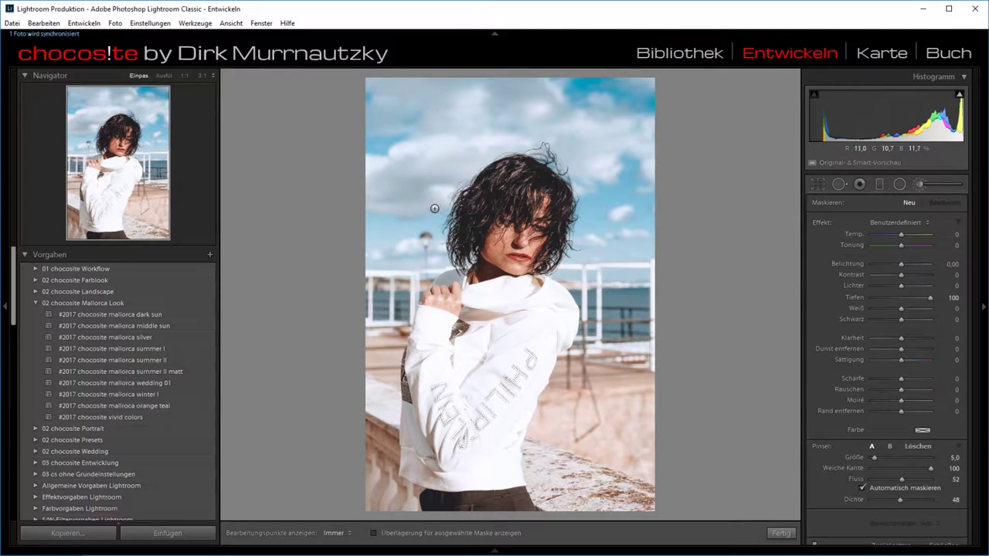
pyautogui.scroll(5, 379, 187)
pyautogui.press('h')
pyautogui.moveTo(607, 137); pyautogui.dragTo(568, 137)
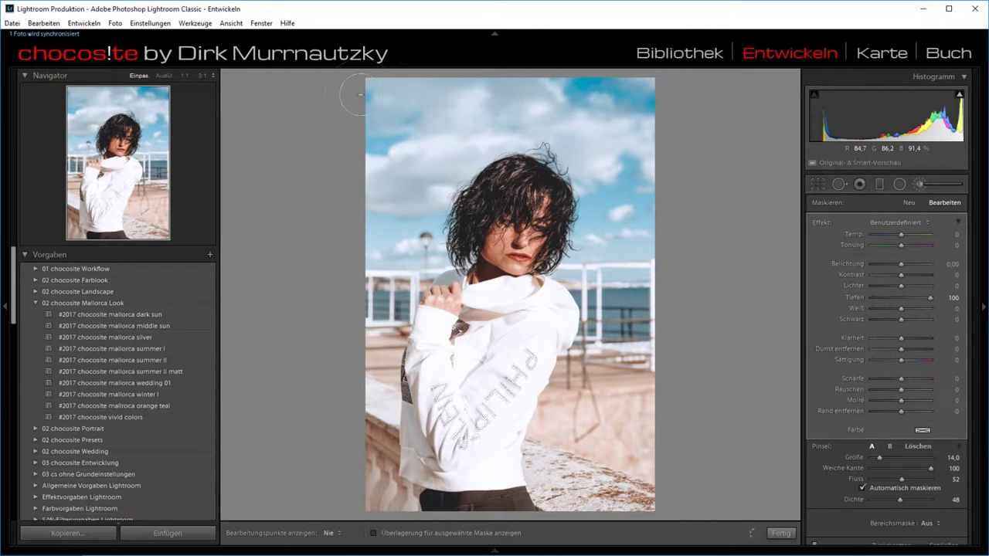
pyautogui.press('h')
pyautogui.press('h')
pyautogui.press('h')
pyautogui.press('h')
pyautogui.press('h')
pyautogui.press('h')
pyautogui.press('h')
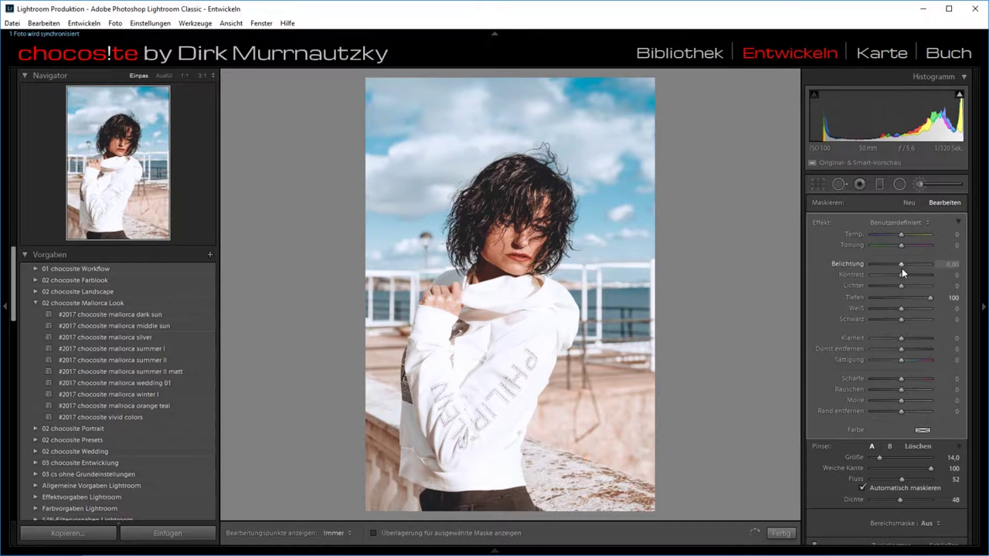
# - Set the sky mask to Belichtung 1.33 and Tiefen 100, comparing with pins hidden
pyautogui.moveTo(902, 267); pyautogui.dragTo(912, 272)
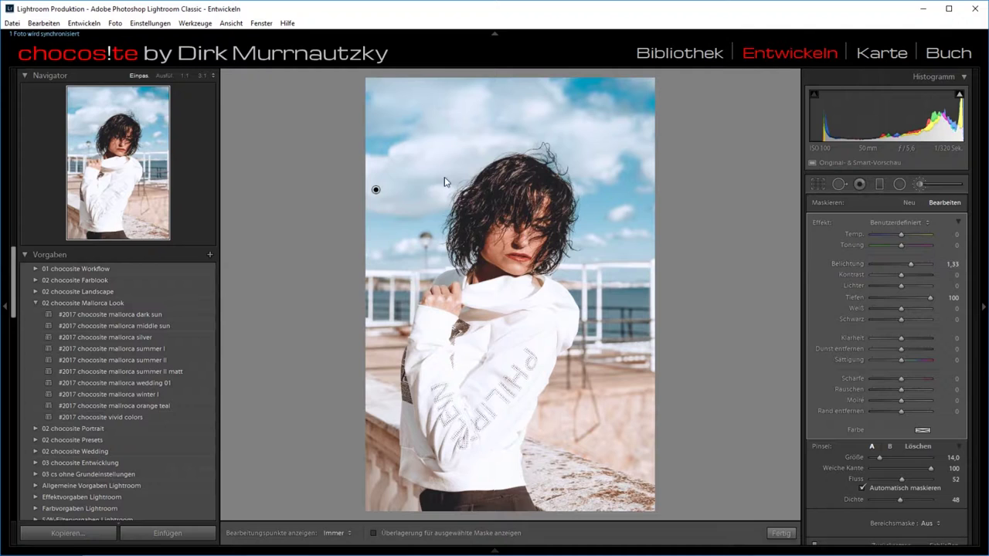
pyautogui.press('h')
pyautogui.press('h')
pyautogui.press('h')
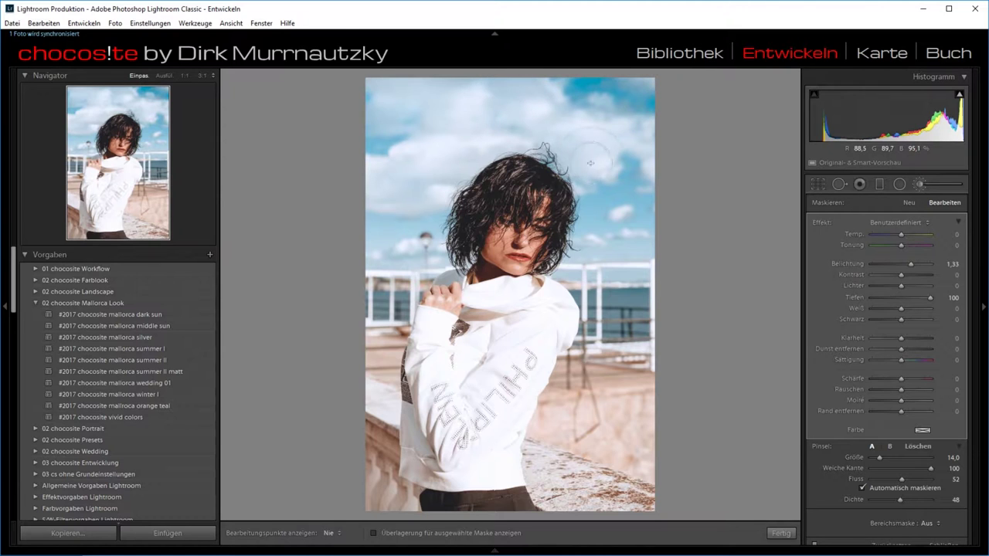
pyautogui.press('h')
pyautogui.press('h')
pyautogui.press('h')
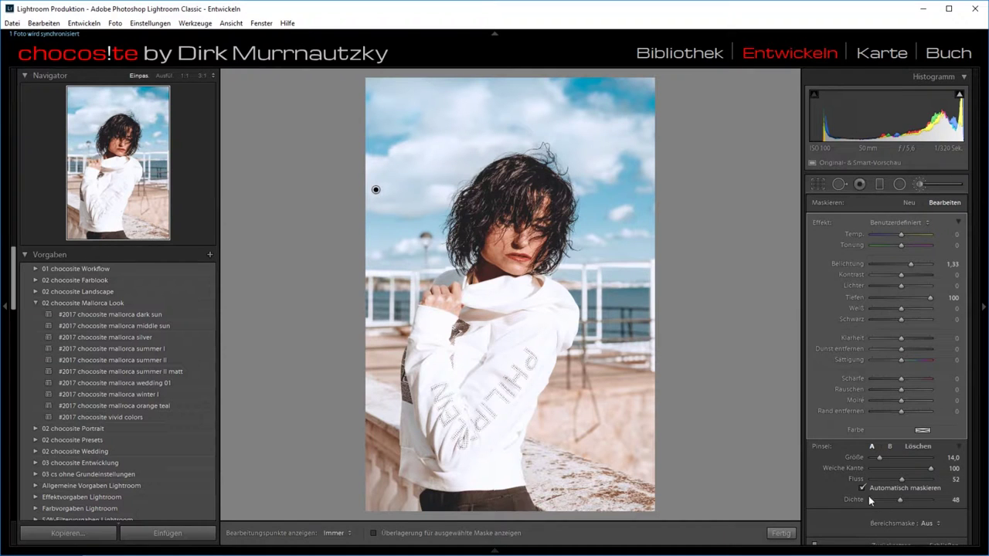
pyautogui.click(818, 184)
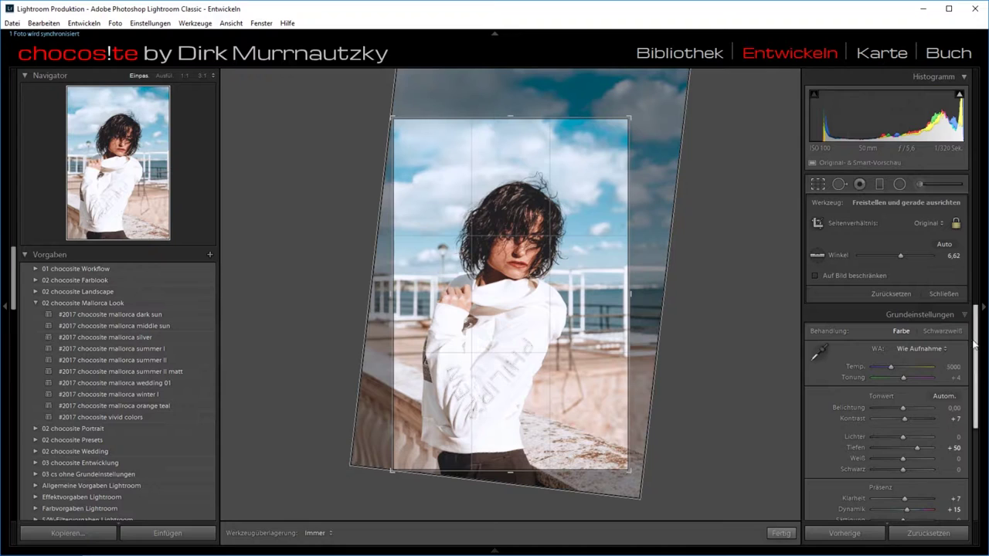
# - Leave the crop unchanged and apply the '04 cs schärfen mittel 90/40%' sharpening preset
pyautogui.click(944, 293)
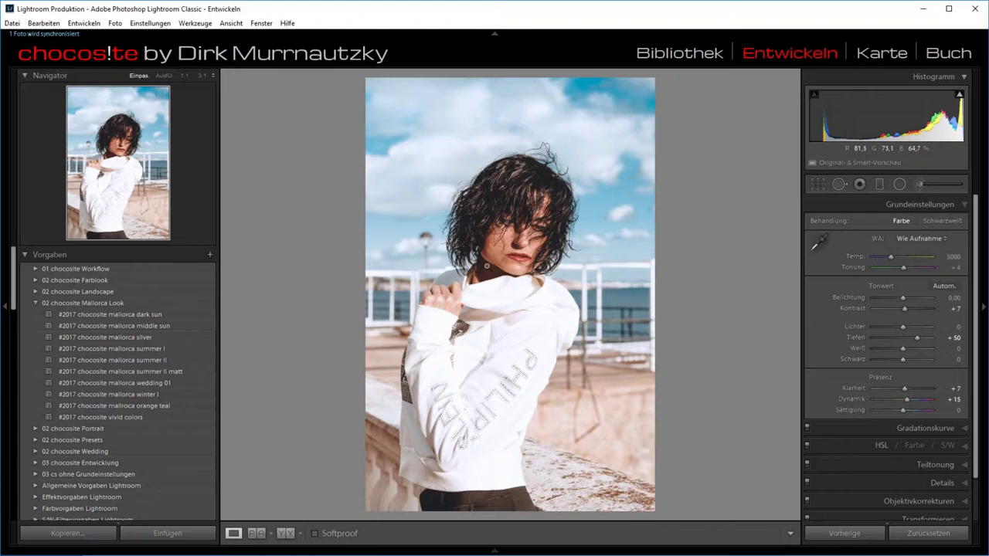
pyautogui.click(37, 268)
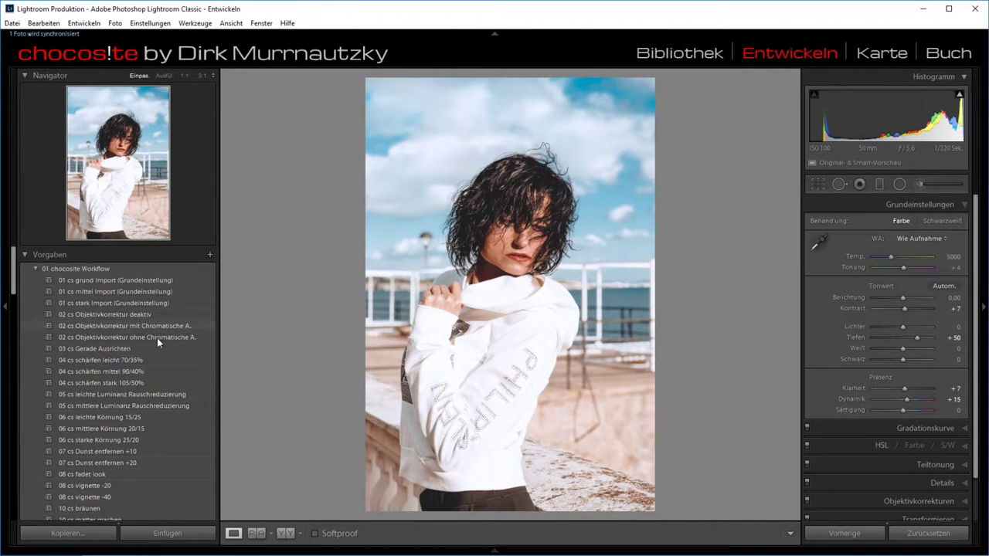
pyautogui.click(127, 371)
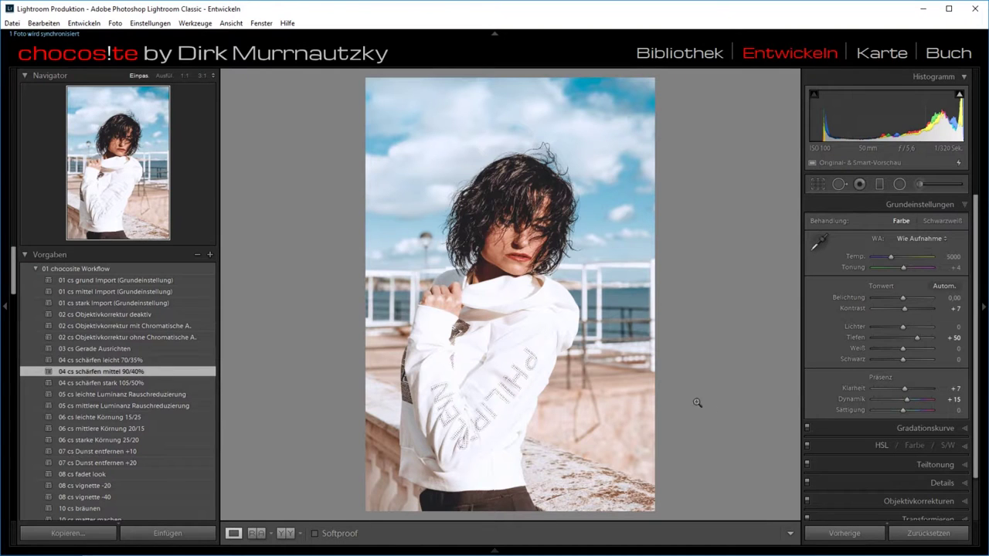
# - Raise the Details panel's Maskieren from 40 to 66 while previewing the mask
pyautogui.scroll(-2, 946, 425)
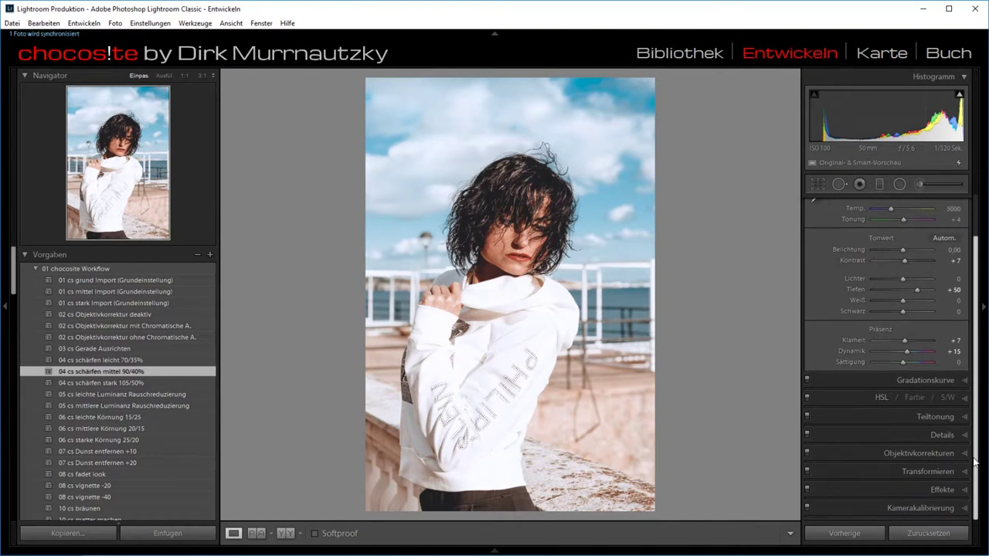
pyautogui.click(937, 435)
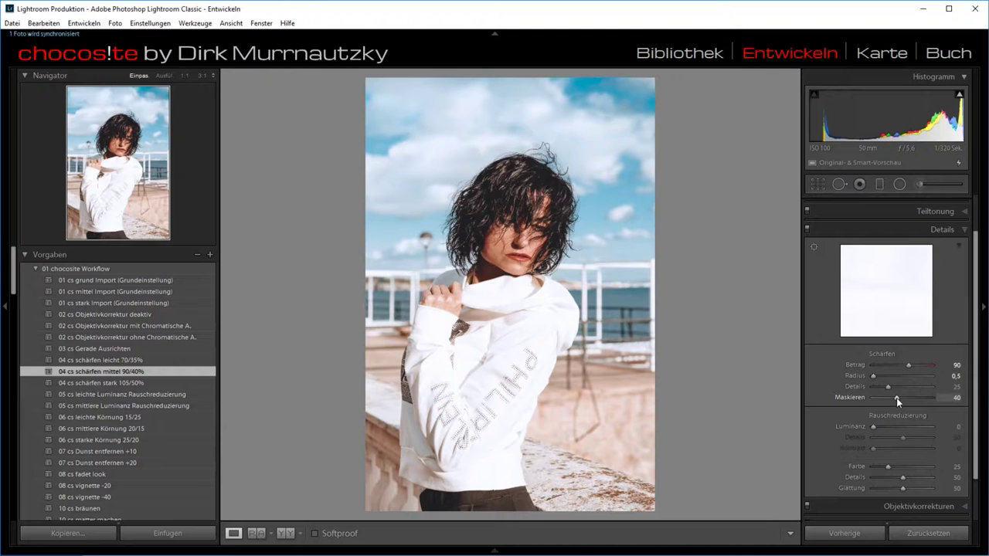
pyautogui.moveTo(896, 398); pyautogui.dragTo(909, 398)
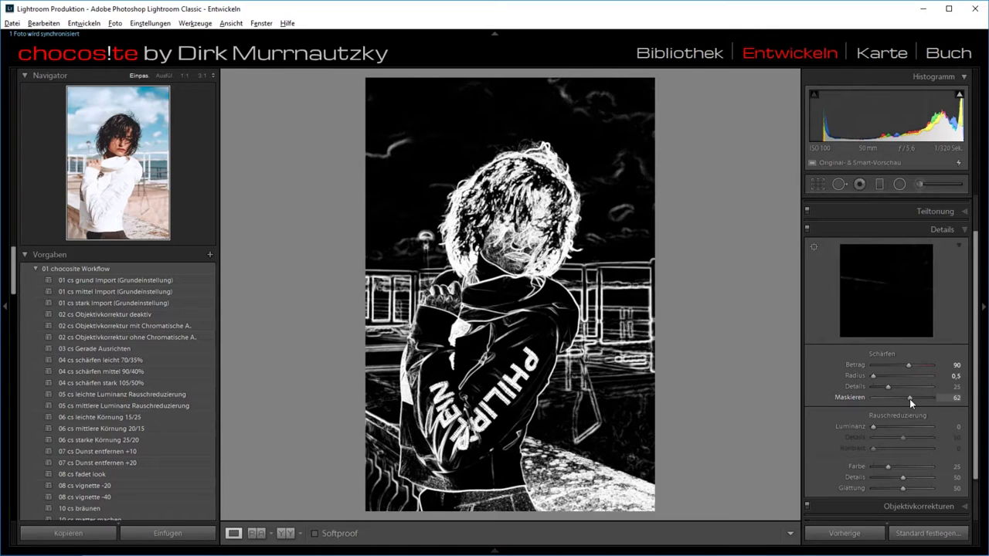
pyautogui.moveTo(910, 399); pyautogui.dragTo(910, 398)
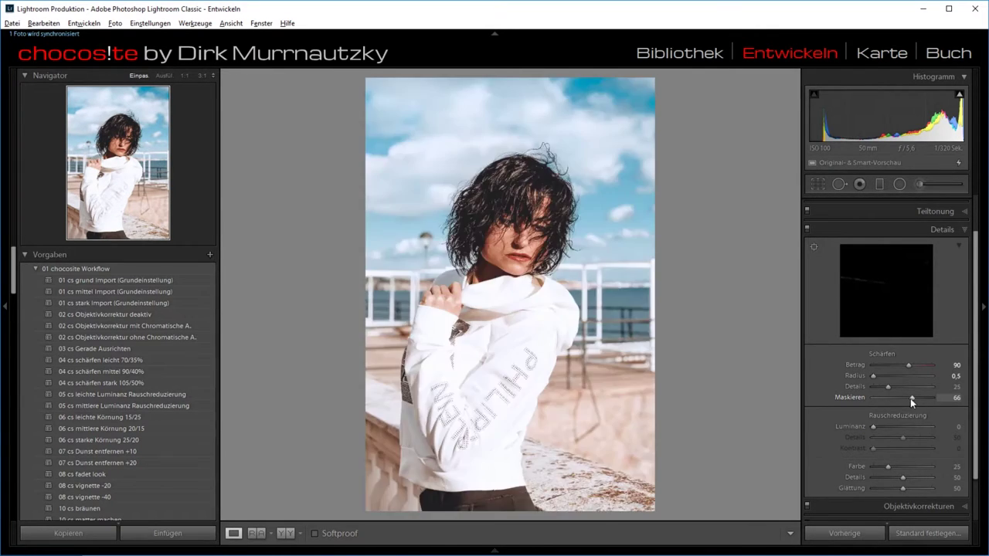
pyautogui.click(943, 230)
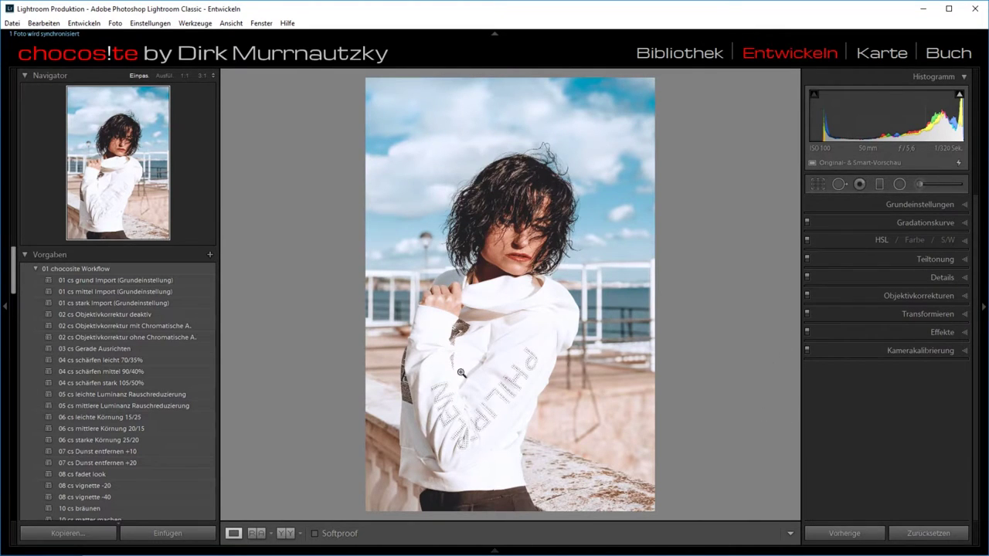
# - Apply the '06 cs mittlere Körnung 20/15' grain and '08 cs vignette -20' presets
pyautogui.click(139, 428)
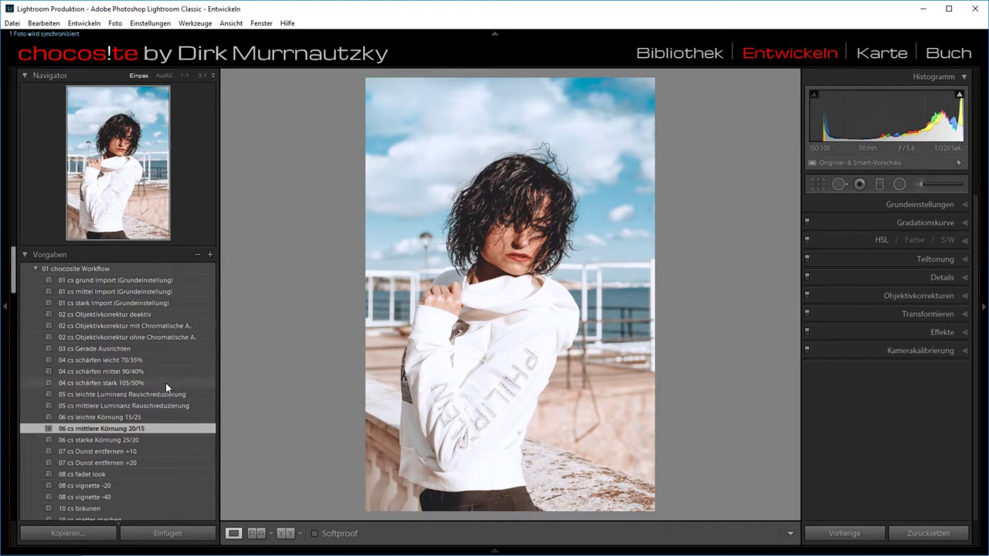
pyautogui.scroll(-3, 164, 366)
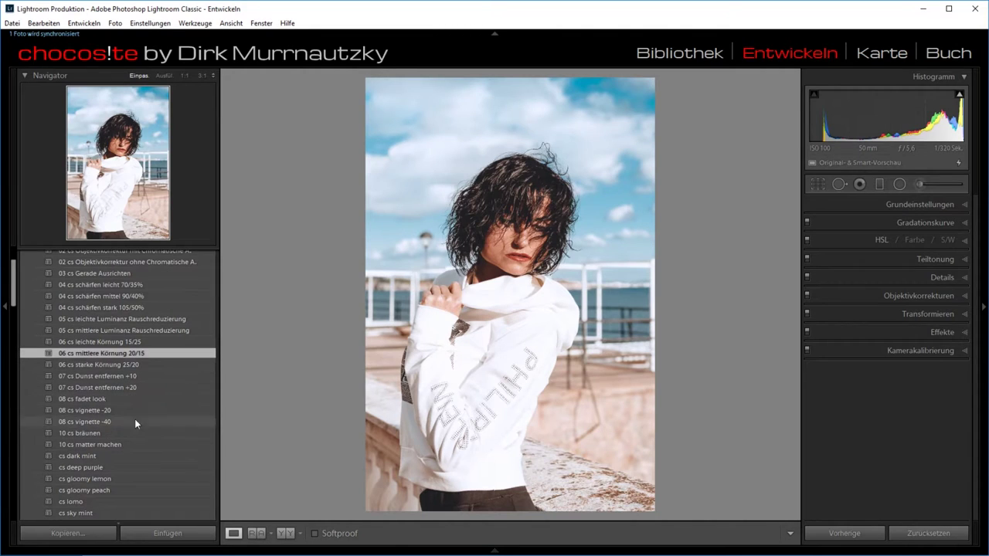
pyautogui.click(98, 411)
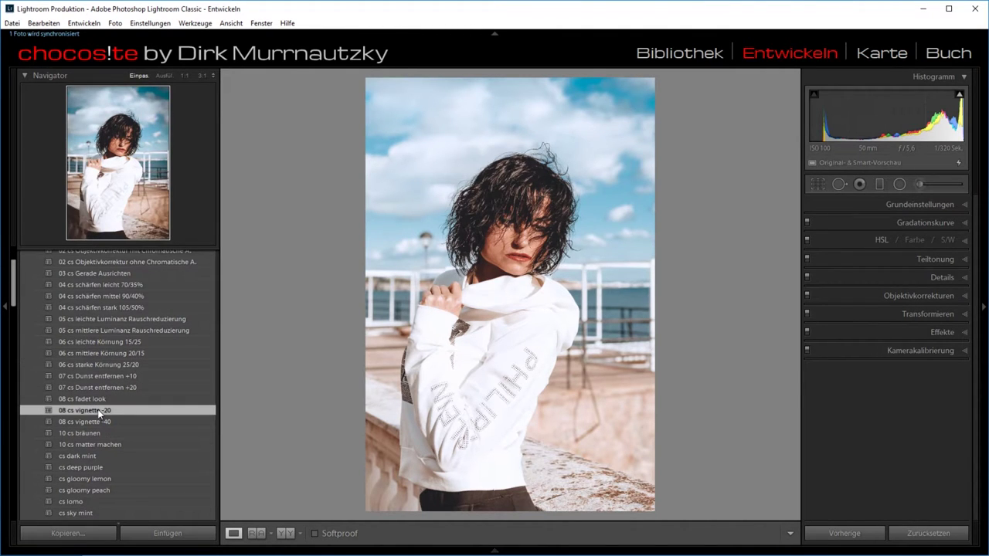